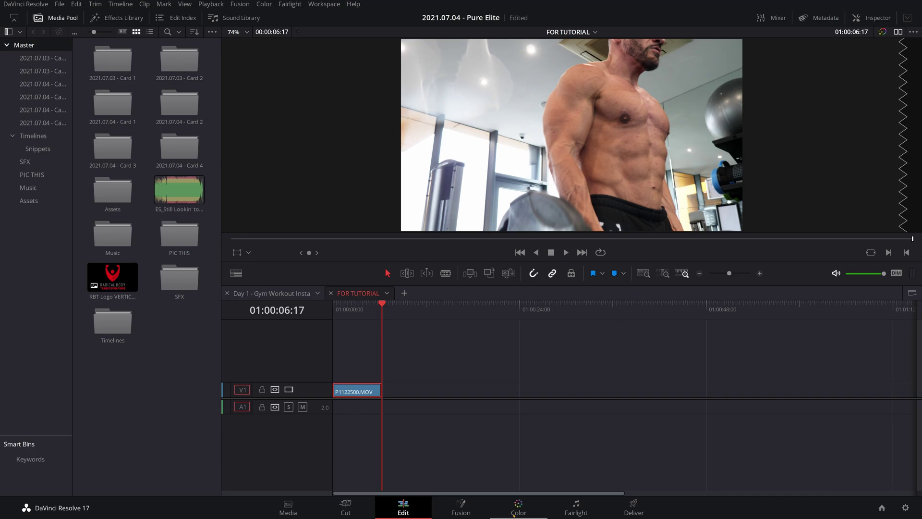
- On the Color page, add a serial node after node 01 and return to the clip's first frame
click(527, 505)
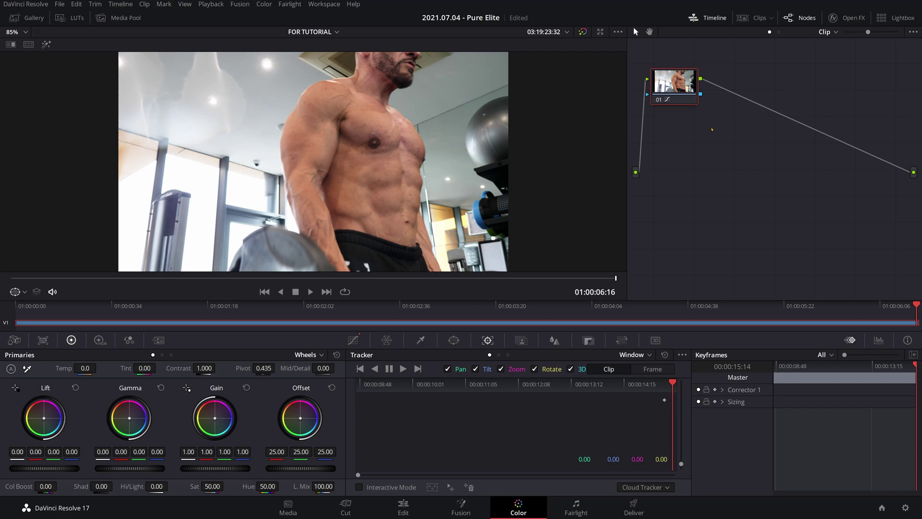
key(alt+s)
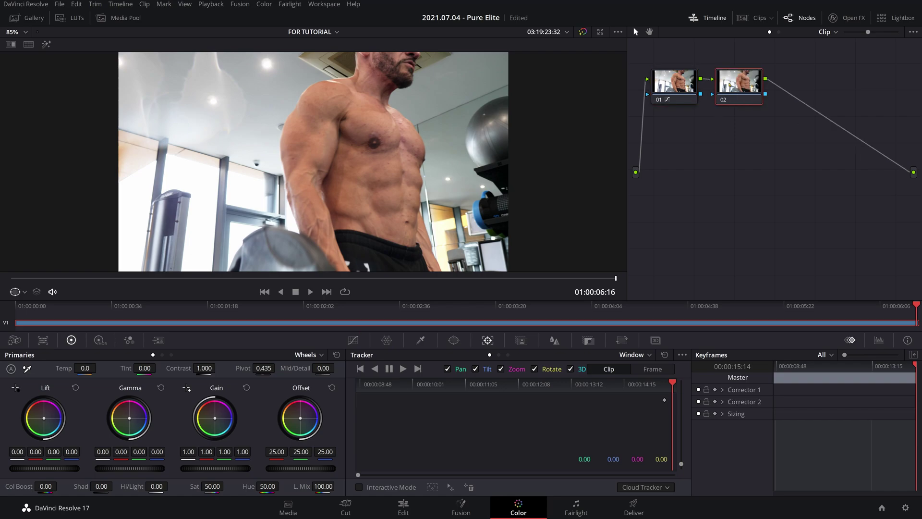
drag(616, 278, 9, 279)
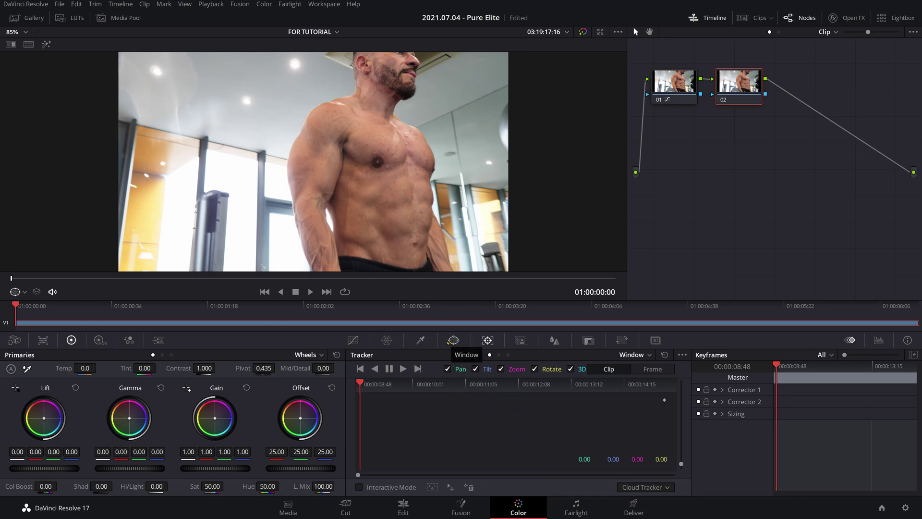
- Fit a circular power window as a tall oval over the man's chest on node 02 and track it forward through the clip
click(453, 340)
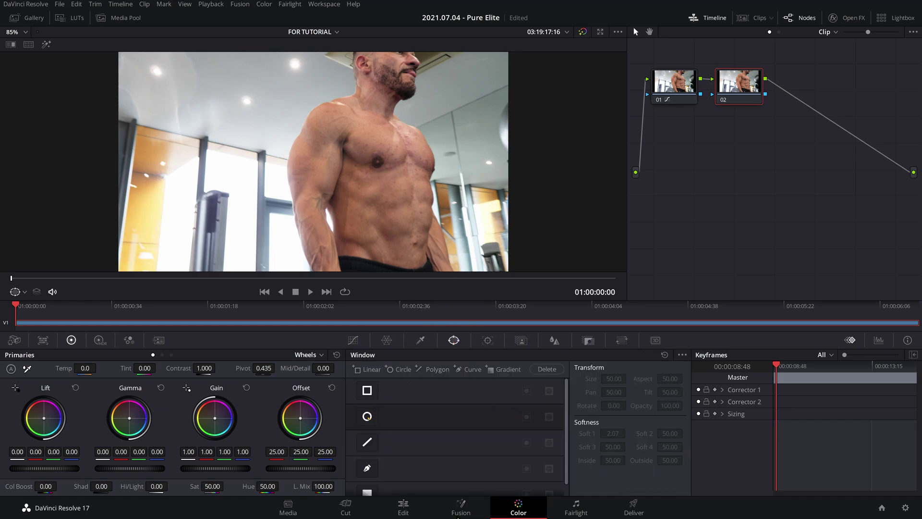
click(367, 416)
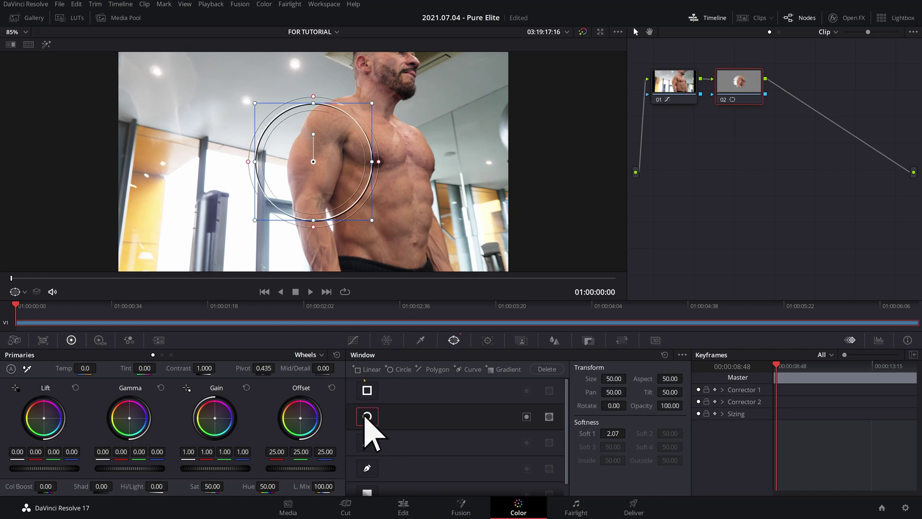
drag(316, 165, 453, 166)
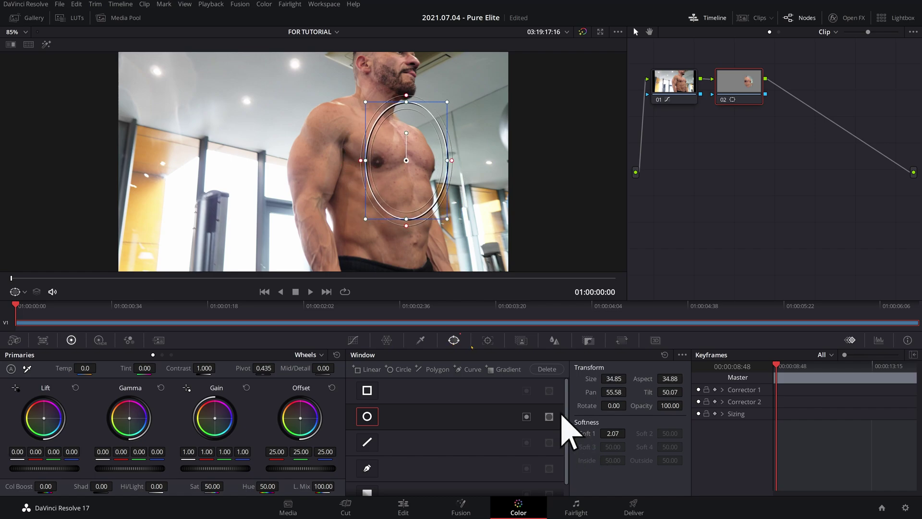
click(487, 340)
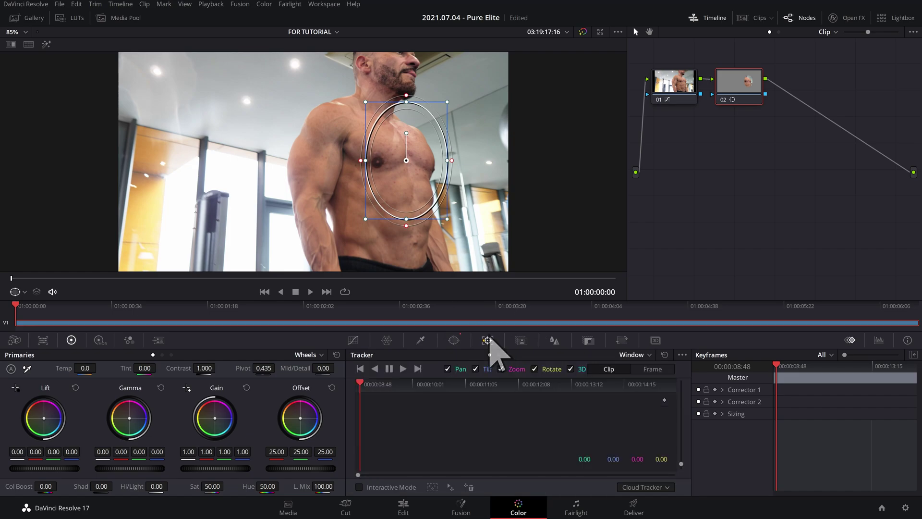
click(403, 369)
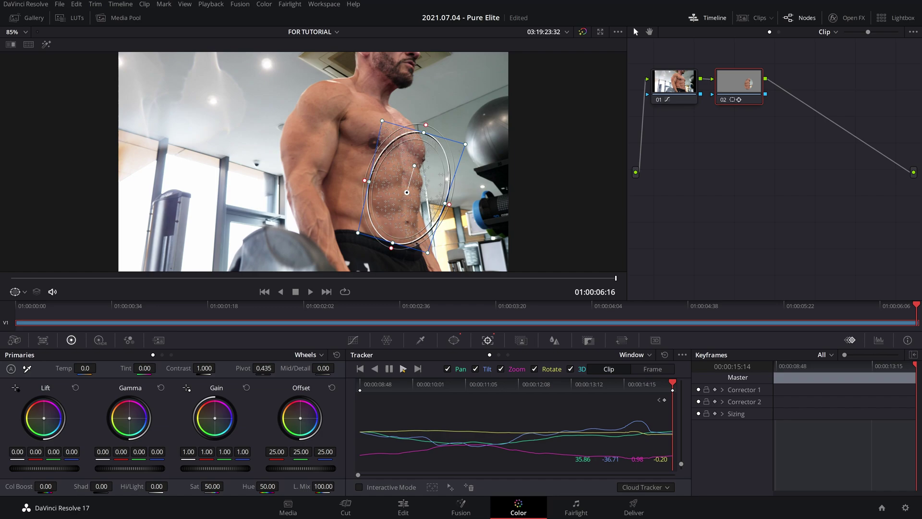
- In the tracker's Frame mode, correct the window's position over the chest frame by frame from 01:00:05:41 to the clip's end
drag(382, 385, 647, 384)
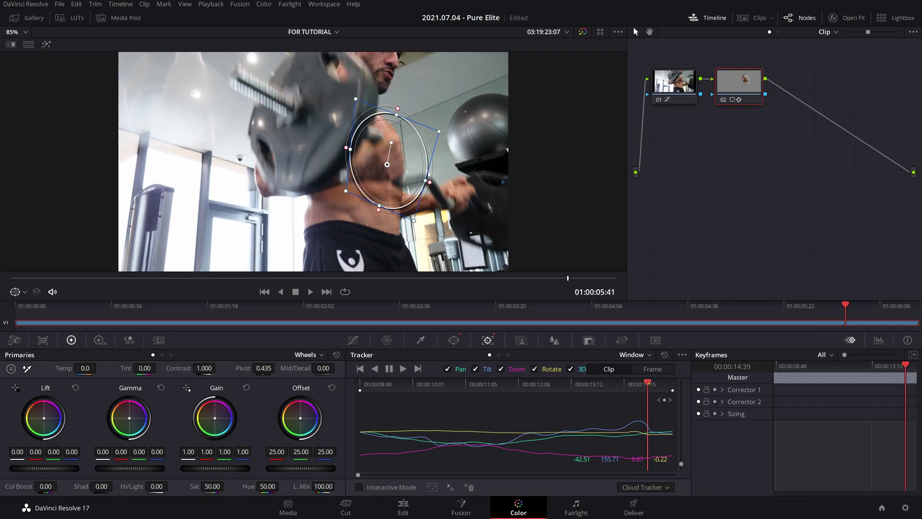
click(659, 369)
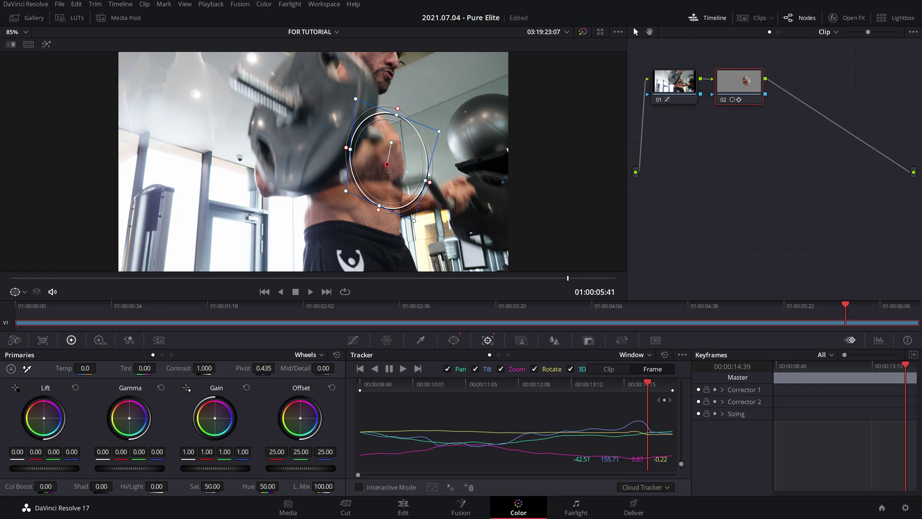
drag(377, 153, 397, 165)
key(Right)
key(Right)
key(Right)
key(Right)
key(Right)
key(Right)
key(Right)
key(Right)
key(Right)
key(Right)
key(Right)
key(Right)
key(Right)
key(Right)
key(Right)
key(Right)
key(Right)
key(Right)
key(Right)
key(Right)
key(Right)
key(Right)
key(Right)
key(Right)
key(Right)
- Review the tracked window from the clip's start, correct its position around 01:00:03:42 and save the project
click(383, 384)
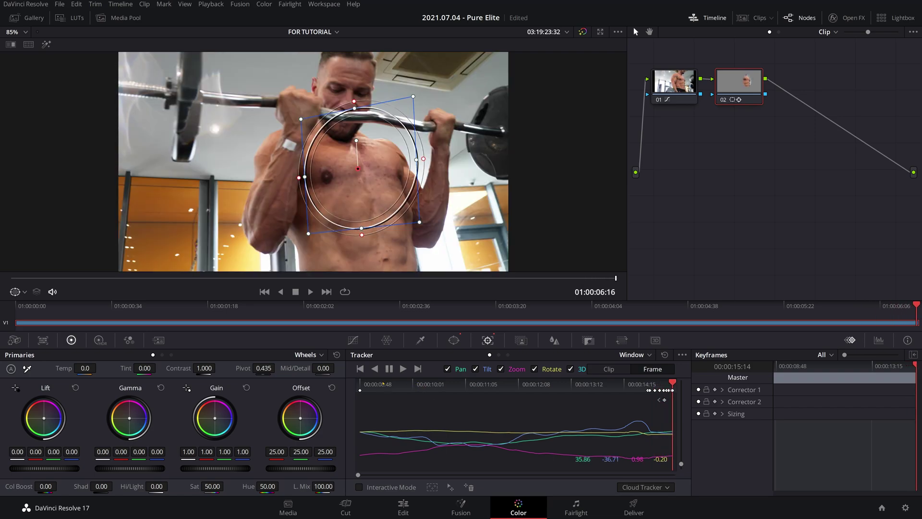
key(Home)
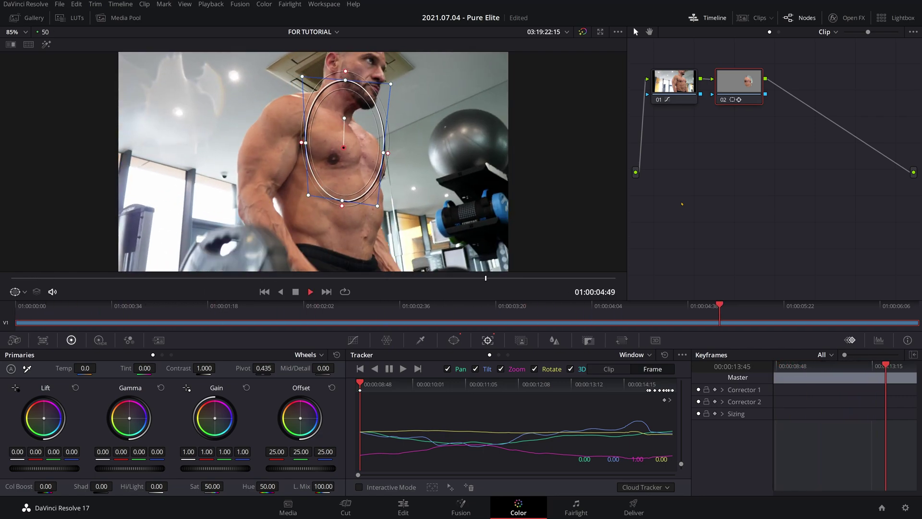
drag(453, 384, 489, 385)
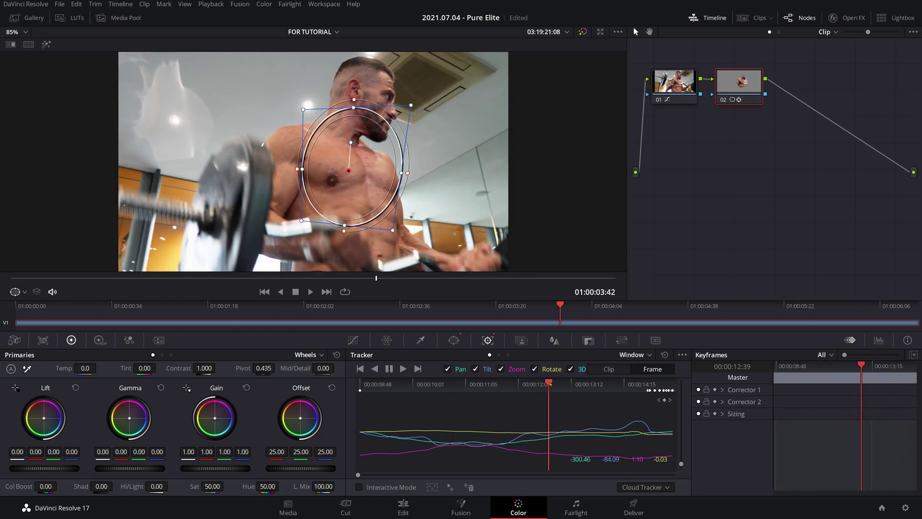
key(space)
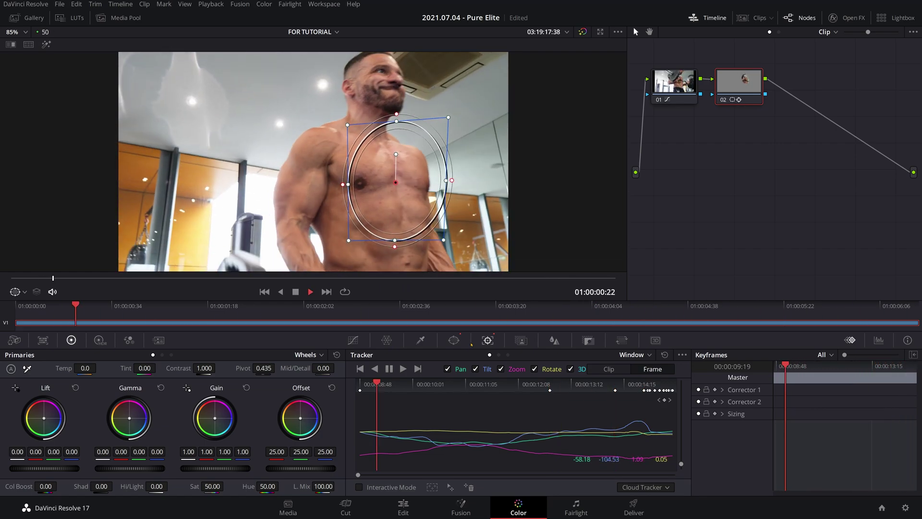
key(space)
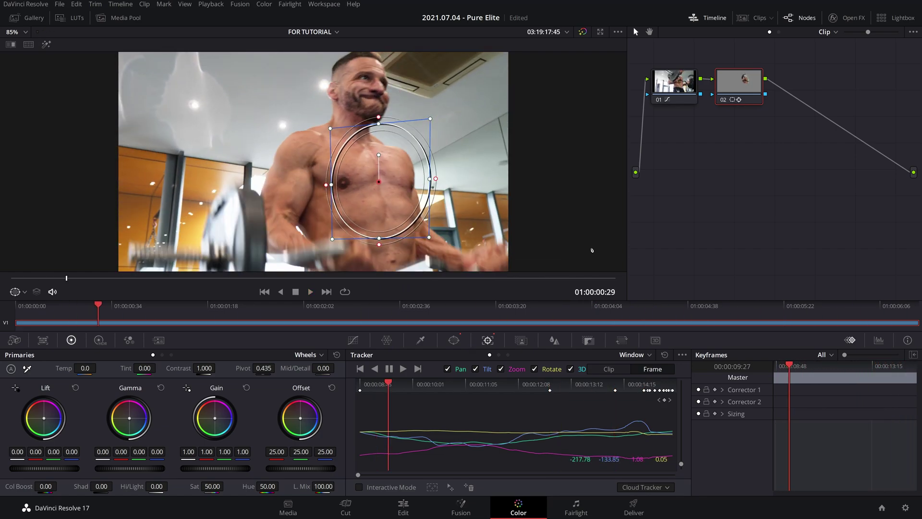
key(ctrl+s)
- Go to 01:00:02:16 and examine the skin blemishes on the chest up close
mouse_move(83, 285)
mouse_down()
mouse_move(562, 288)
mouse_move(233, 289)
mouse_up()
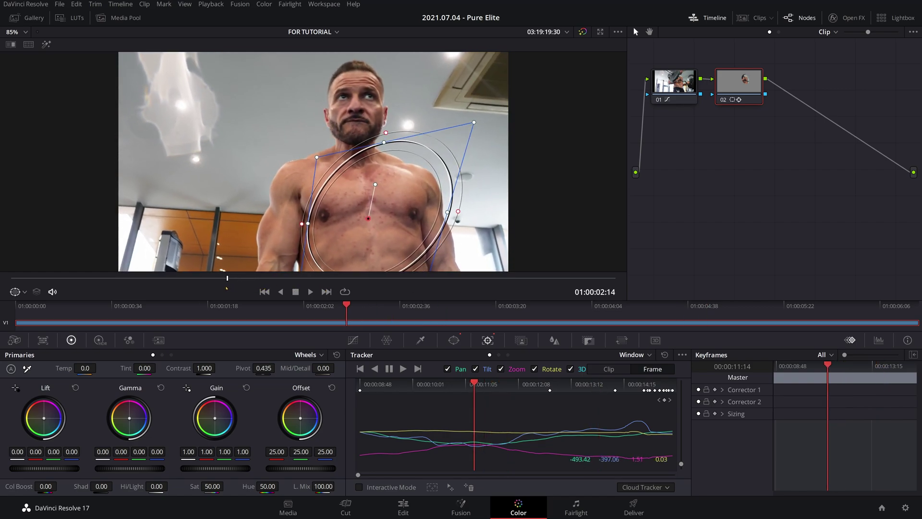
scroll(470, 200, up, 5)
scroll(470, 200, up, 4)
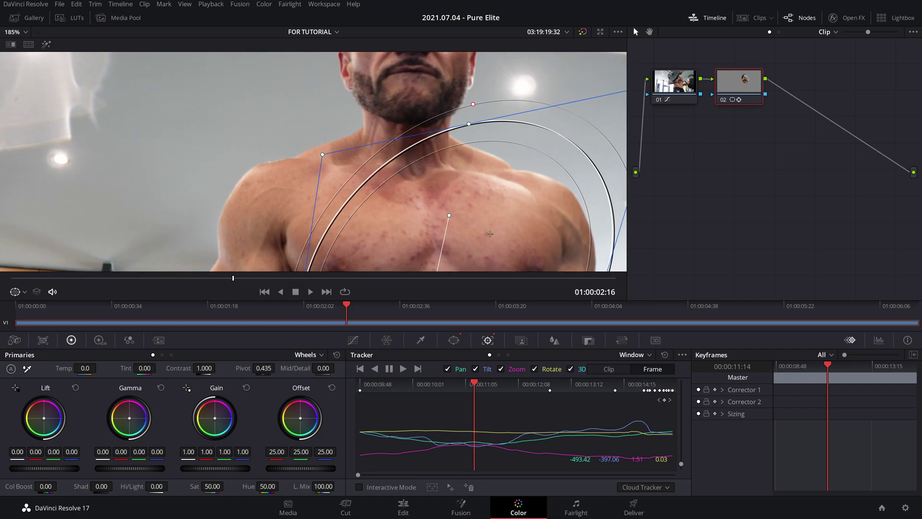
drag(491, 241, 332, 71)
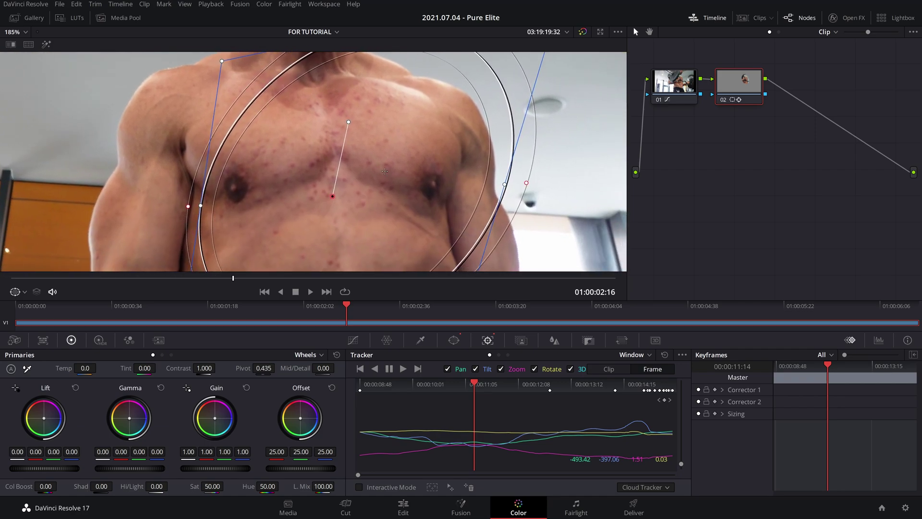
mouse_move(390, 161)
mouse_down()
mouse_move(377, 138)
mouse_move(392, 153)
mouse_up()
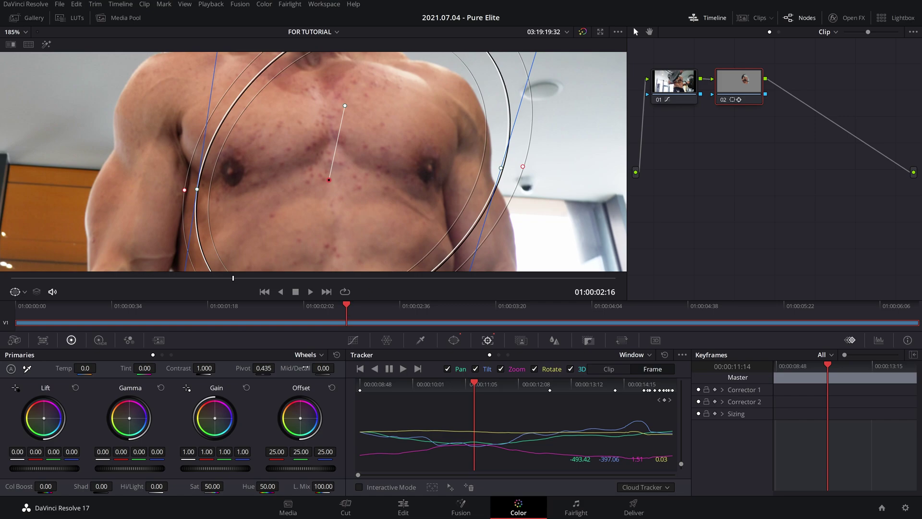
- Try smoothing the entire windowed area on node 02 with Mid/Detail at -100 and undo it
drag(306, 369, 245, 369)
scroll(511, 227, down, 6)
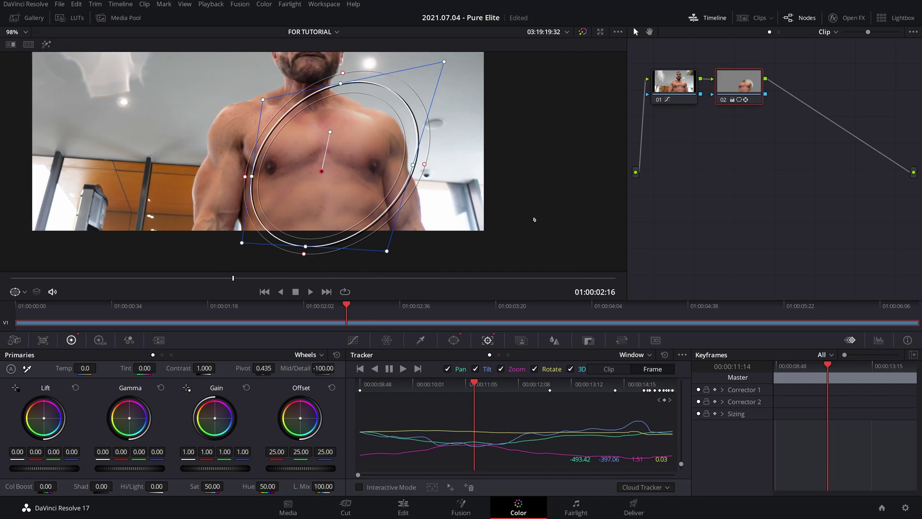
key(ctrl+z)
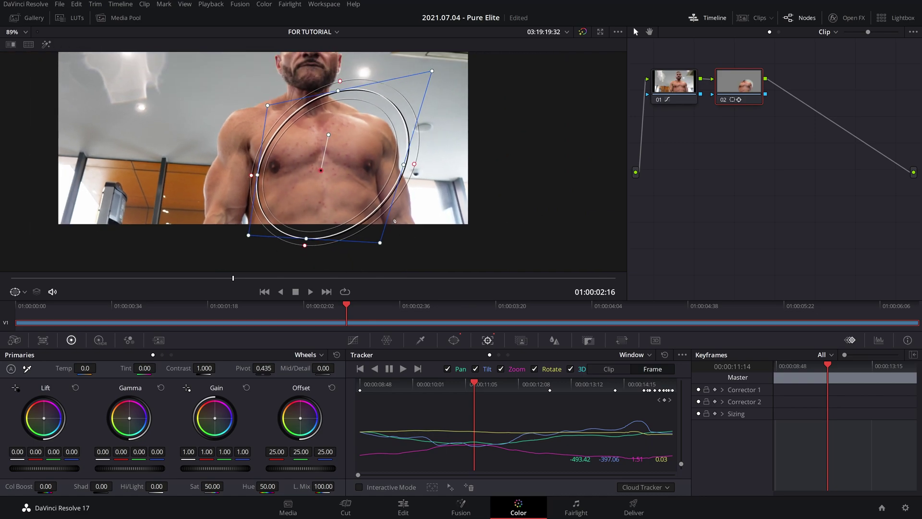
- Sample a red blemish in the middle of the chest with the HSL Qualifier on node 02
scroll(343, 162, up, 6)
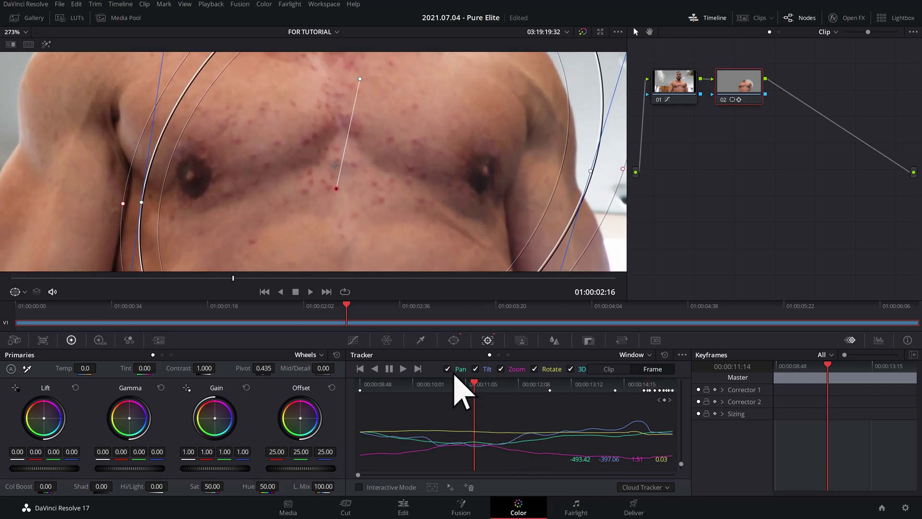
click(420, 340)
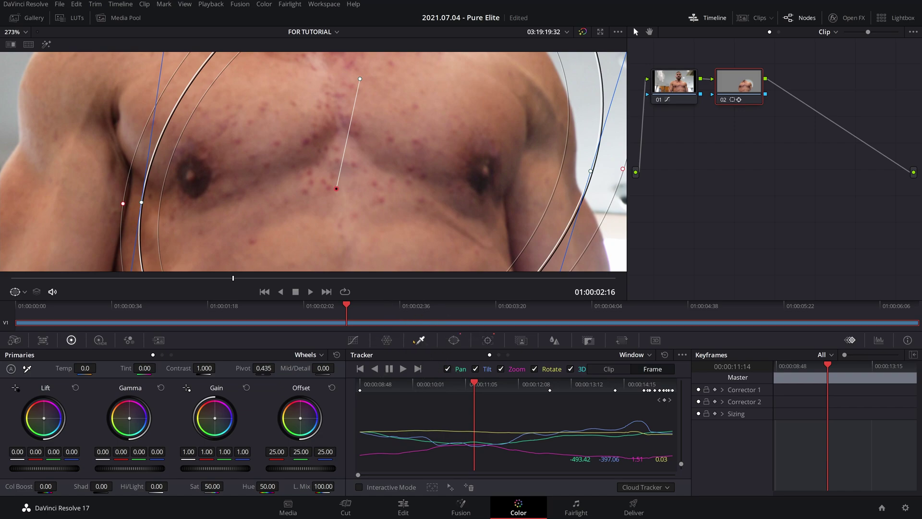
click(310, 145)
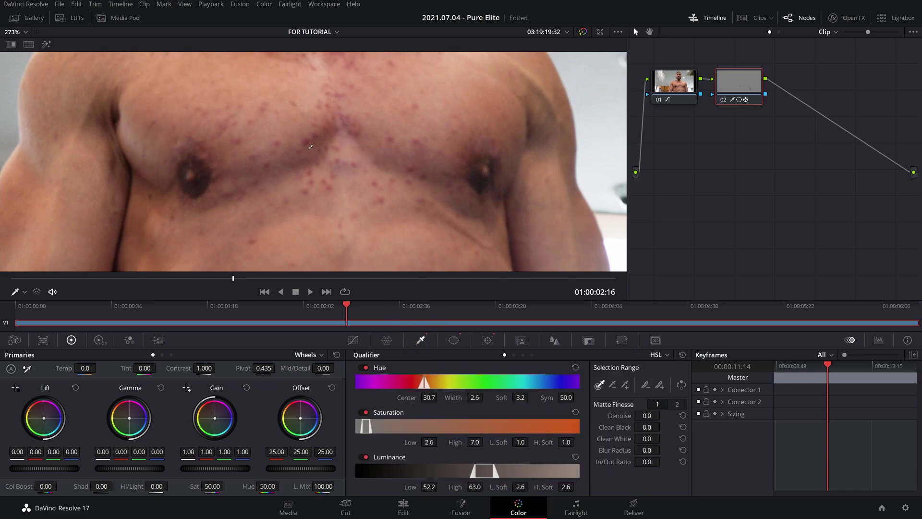
click(310, 145)
- Add further blemish tones from both sides of the chest and the upper abdomen to the qualifier selection
click(625, 385)
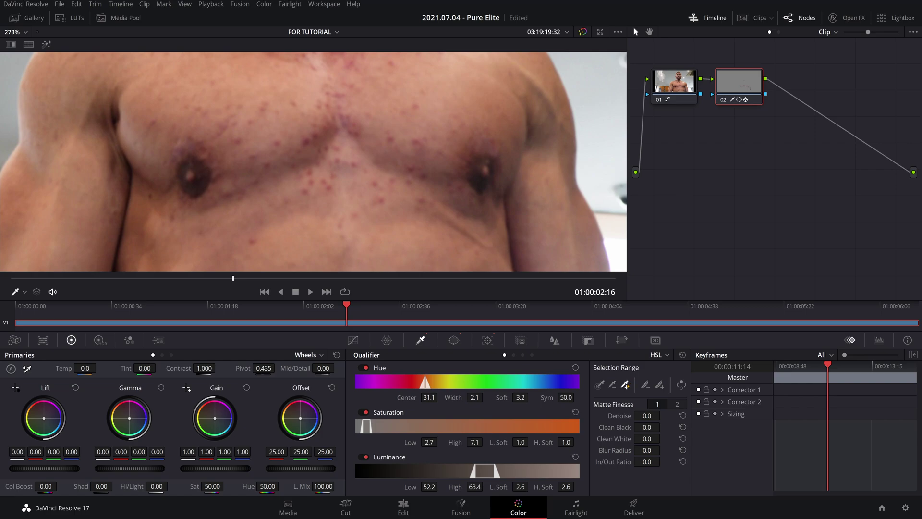
click(421, 177)
click(260, 164)
click(254, 157)
click(241, 146)
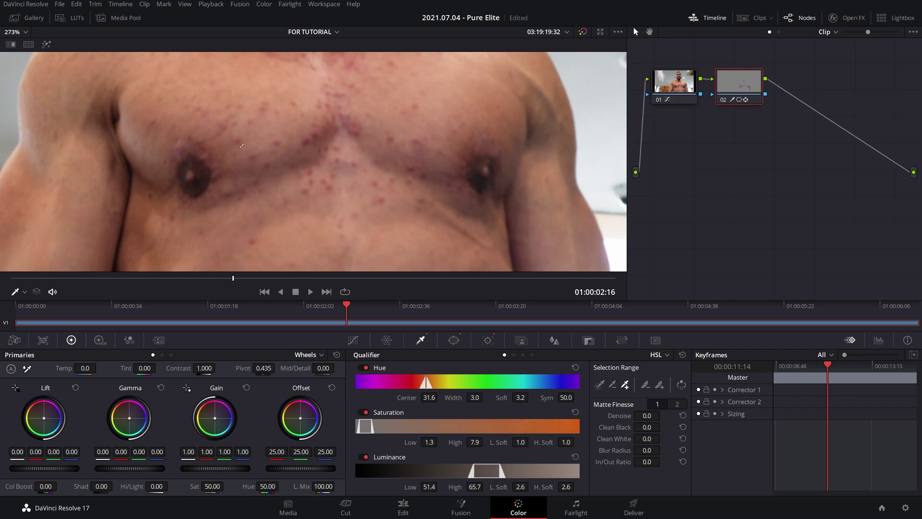
click(256, 246)
scroll(435, 196, down, 4)
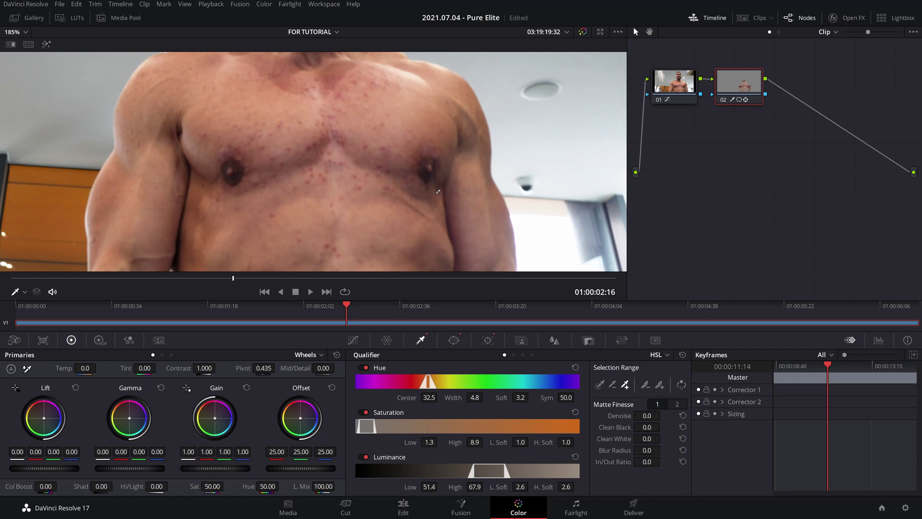
scroll(436, 196, down, 1)
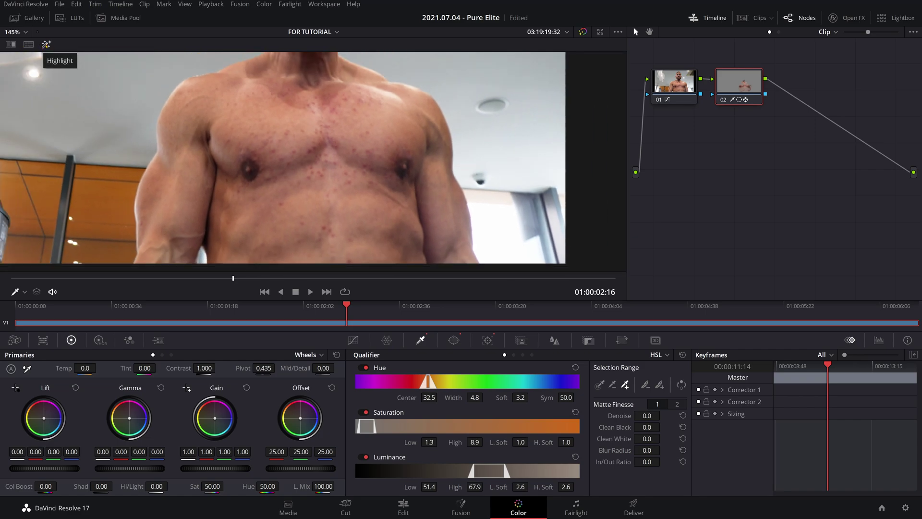
- With Highlight on, narrow the qualifier to the blemishes: hue center 30.1, width 6.1; saturation 4.7 to 12.4; luminance 46.7 to 63.2
click(47, 44)
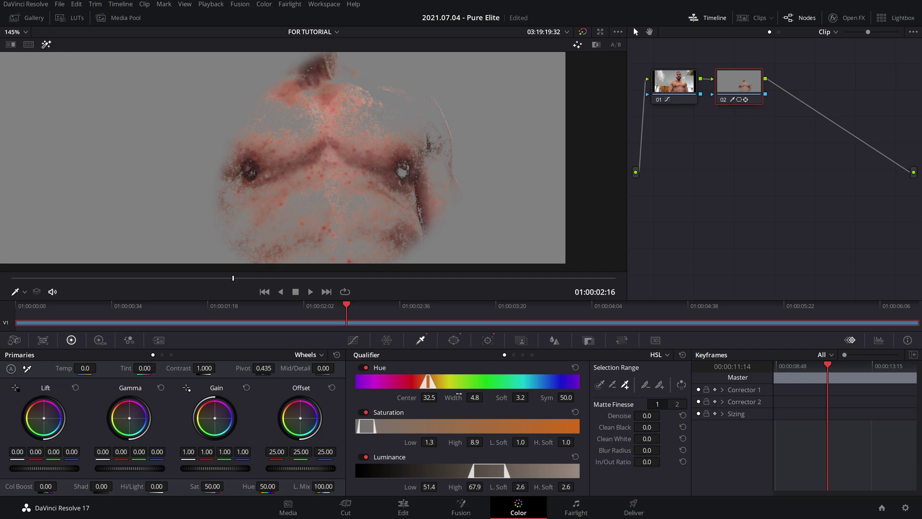
drag(432, 383, 427, 384)
drag(368, 426, 376, 425)
drag(494, 472, 483, 472)
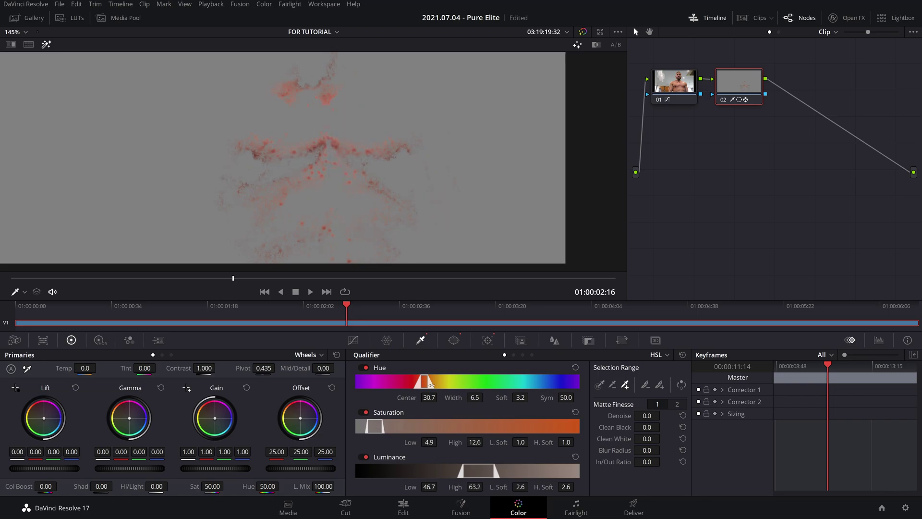
drag(431, 384, 425, 383)
drag(377, 427, 377, 429)
- Refine the blemish matte with Denoise 2.7, Clean Black 1.6, Clean White 1.8 and Blur Radius 1.3
mouse_move(663, 414)
mouse_down()
mouse_move(639, 426)
mouse_move(663, 427)
mouse_up()
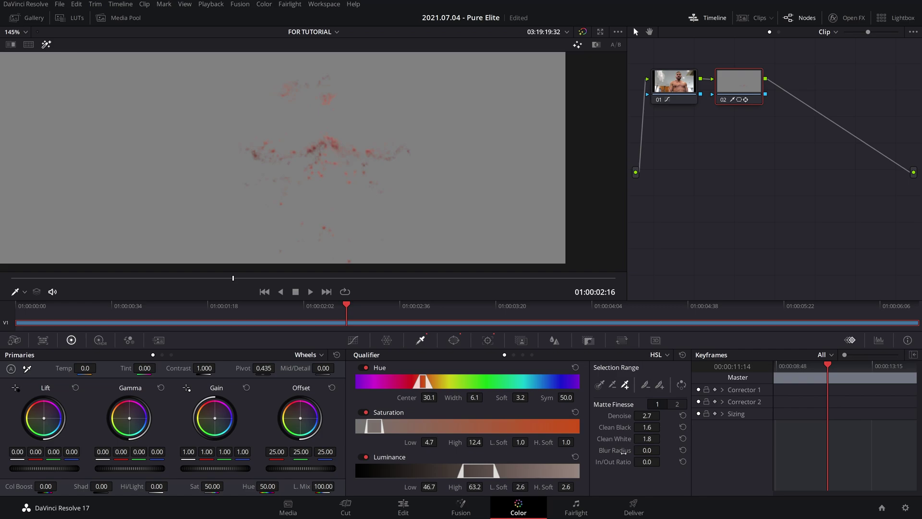
drag(662, 449, 664, 450)
scroll(217, 247, down, 2)
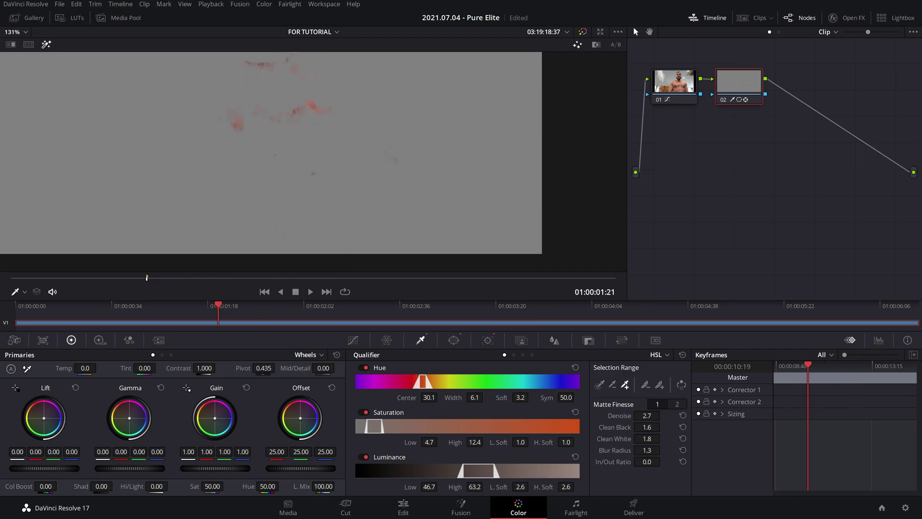
- At 01:00:01:31, set Mid/Detail to -100 on node 02 in the normal view and recheck the highlighted selection
drag(90, 276, 159, 271)
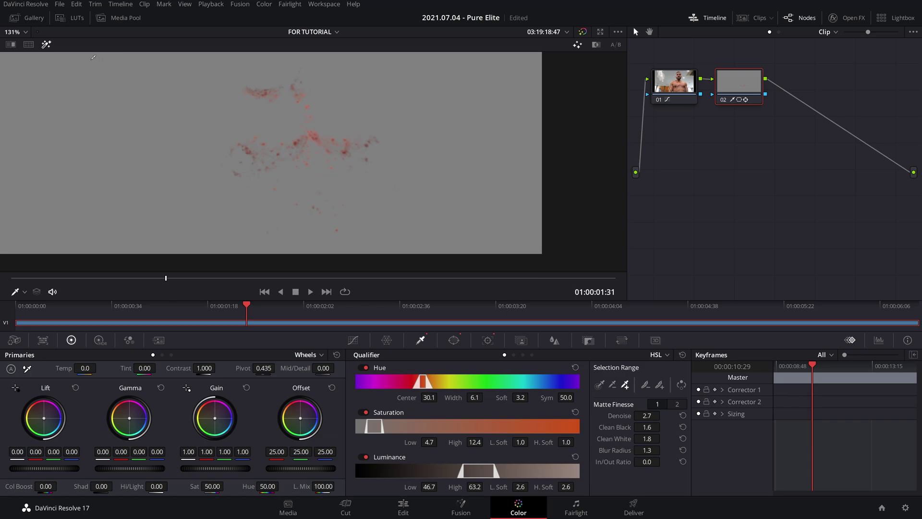
click(46, 45)
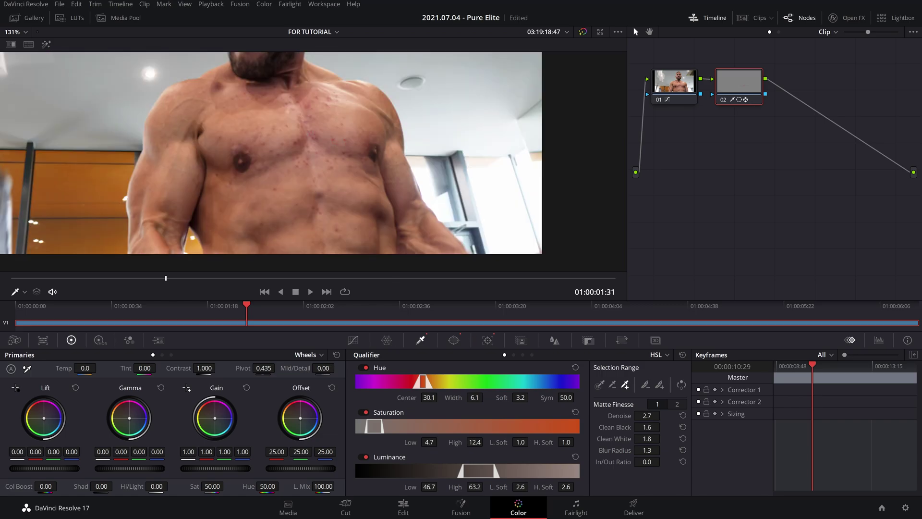
drag(323, 368, 275, 369)
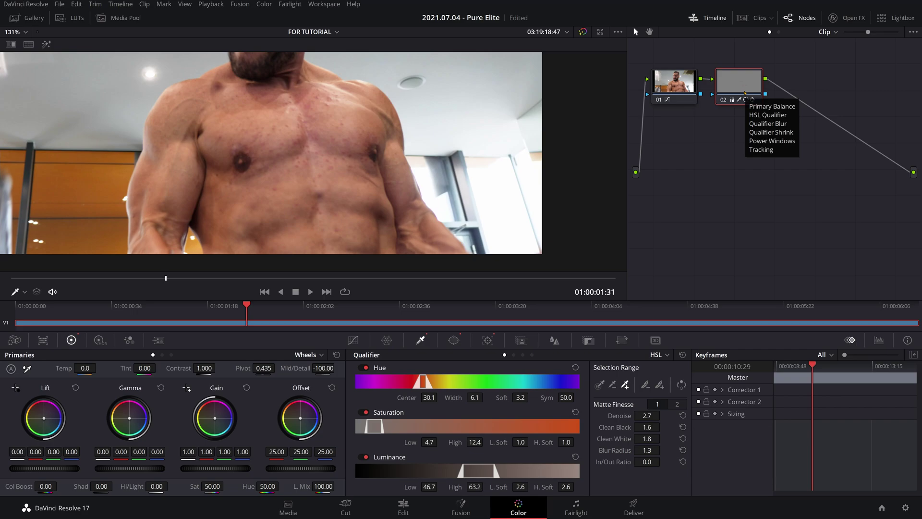
key(shift+h)
- Compare the highlighted qualifier selection with the normal picture and inspect the chest skin close up
key(shift+h)
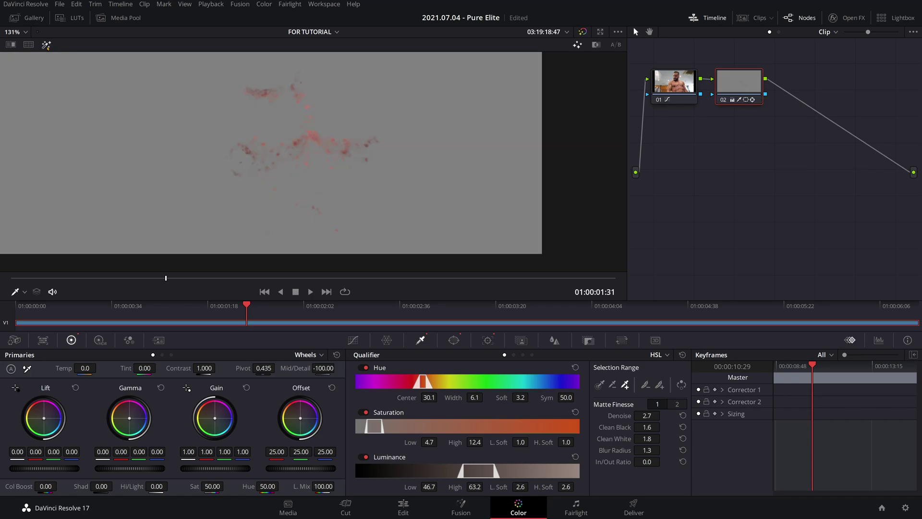
key(shift+h)
key(shift+h)
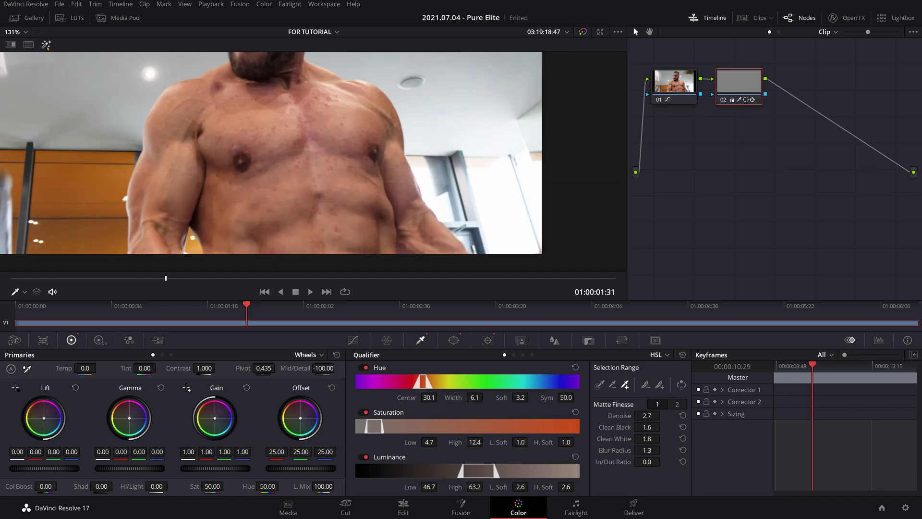
key(shift+h)
key(shift+h)
scroll(344, 104, up, 6)
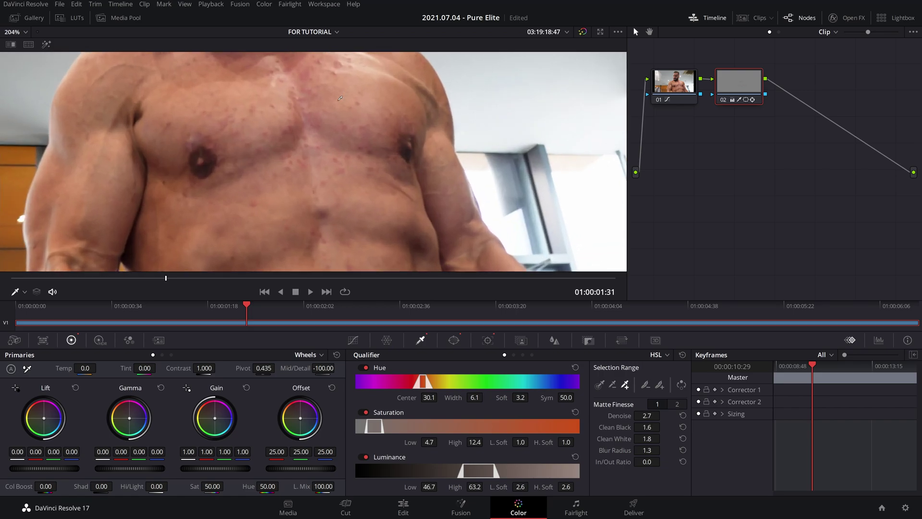
drag(346, 253, 342, 297)
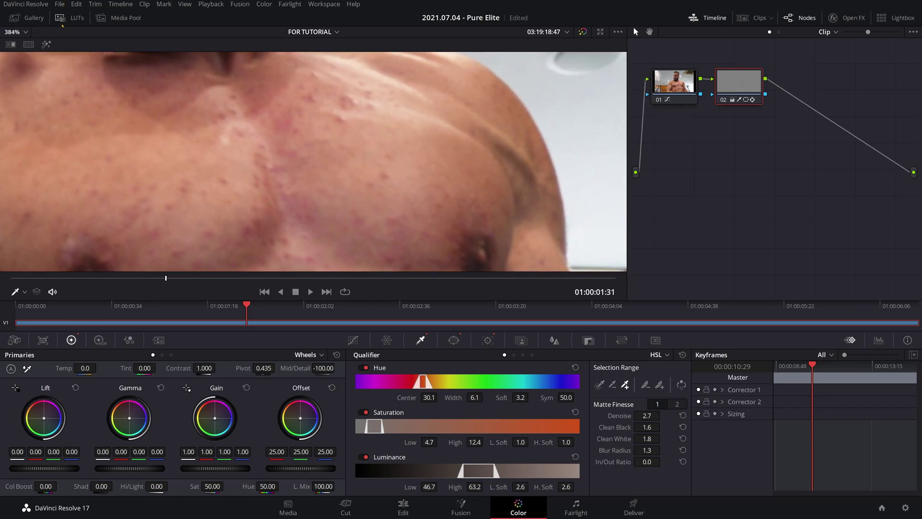
- Undo the Mid/Detail change and add another blemish tone from the chest to the highlighted qualifier selection
click(46, 44)
key(ctrl+z)
key(shift+h)
click(297, 168)
key(shift+h)
scroll(296, 166, down, 6)
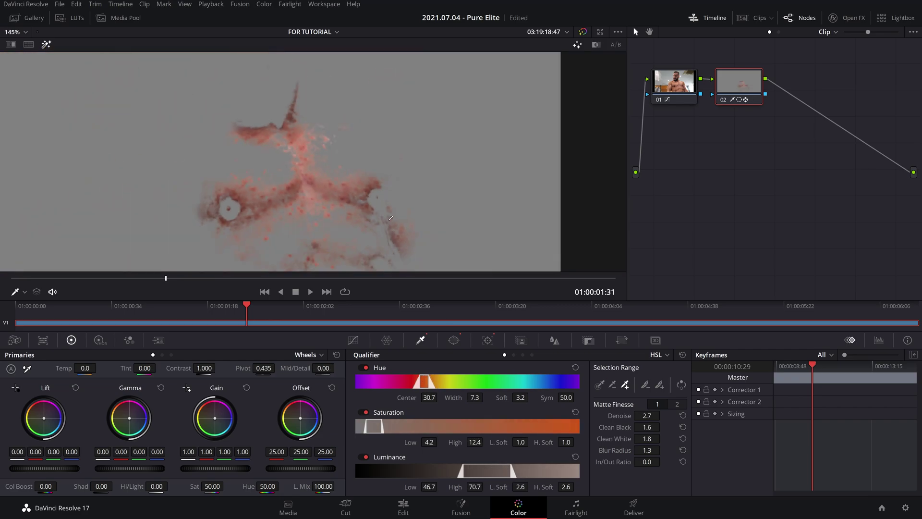
- Refine the qualifier: hue width 6.4, soft 3.3; saturation 5.5 to 13.6; luminance 57.6 to 81.7, low softness 8.0, high softness 15.0
drag(375, 427, 376, 427)
mouse_move(482, 471)
mouse_down()
mouse_move(521, 471)
mouse_move(507, 472)
mouse_up()
drag(497, 485, 544, 483)
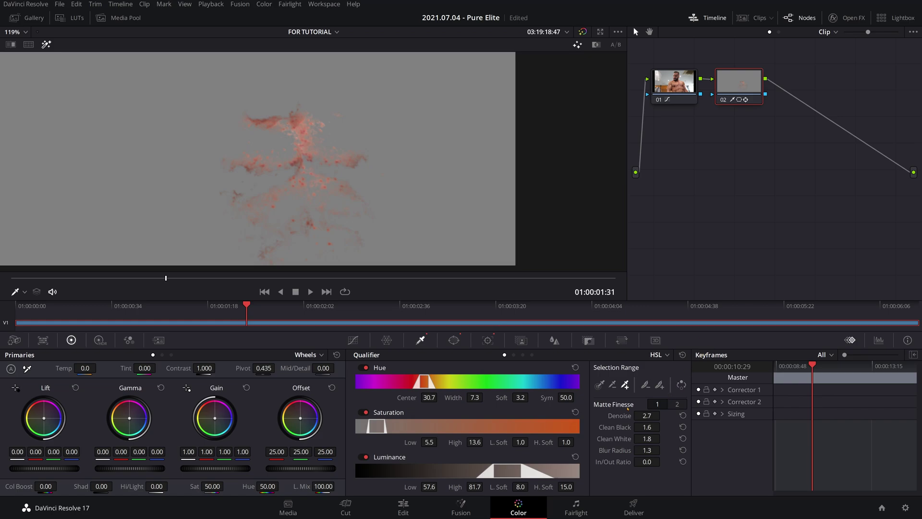
drag(506, 398, 449, 398)
- Set Mid/Detail to -100 on node 02 in the normal view and check the chest skin up close
key(shift+h)
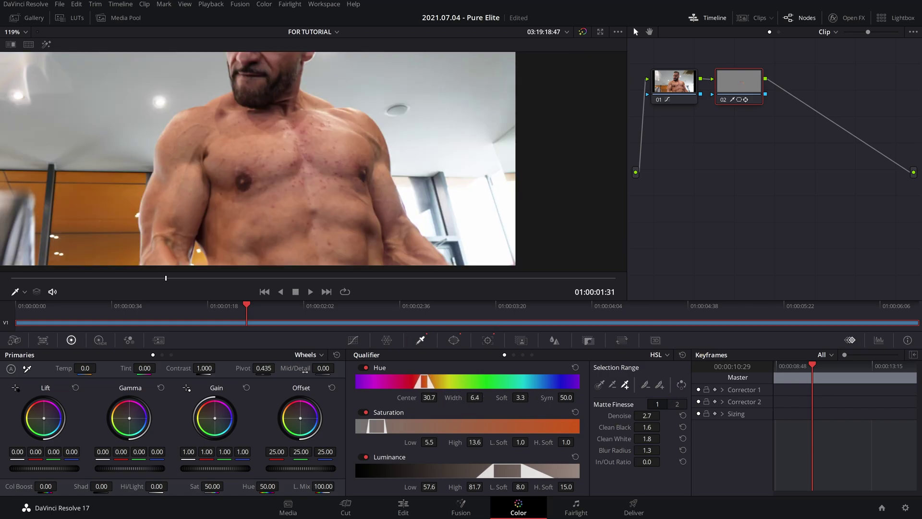
drag(302, 366, 206, 366)
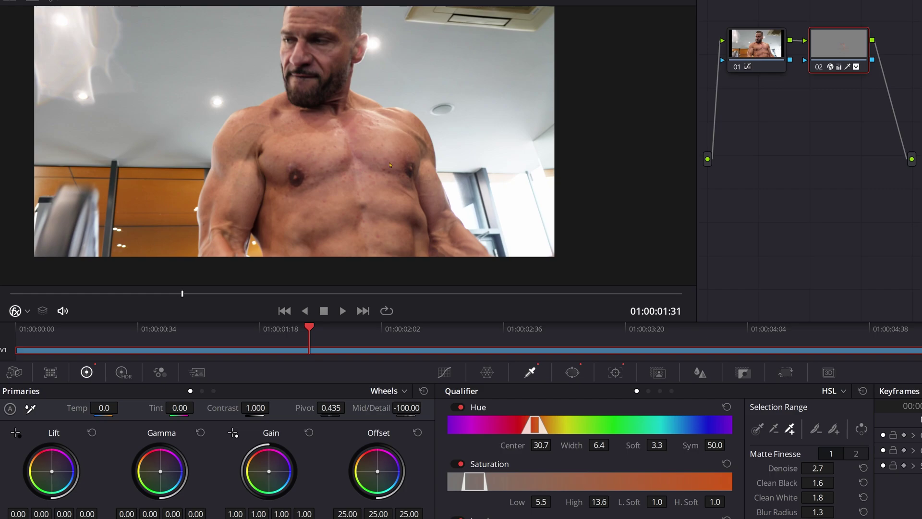
scroll(388, 155, up, 8)
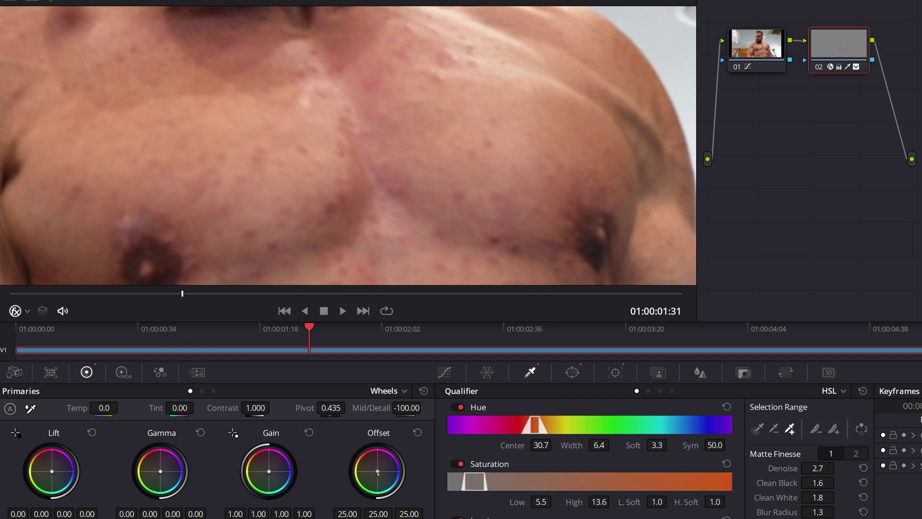
- Correct the selected skin's color with Offset 22.60, 25.44, 23.82, Temp 130.0 and Tint -21.50
drag(377, 473, 375, 472)
drag(104, 408, 111, 407)
drag(179, 408, 168, 407)
- Play the clip from 01:00:00:00 to about 01:00:02:03 with the whole frame in view to review the skin correction
scroll(509, 240, down, 5)
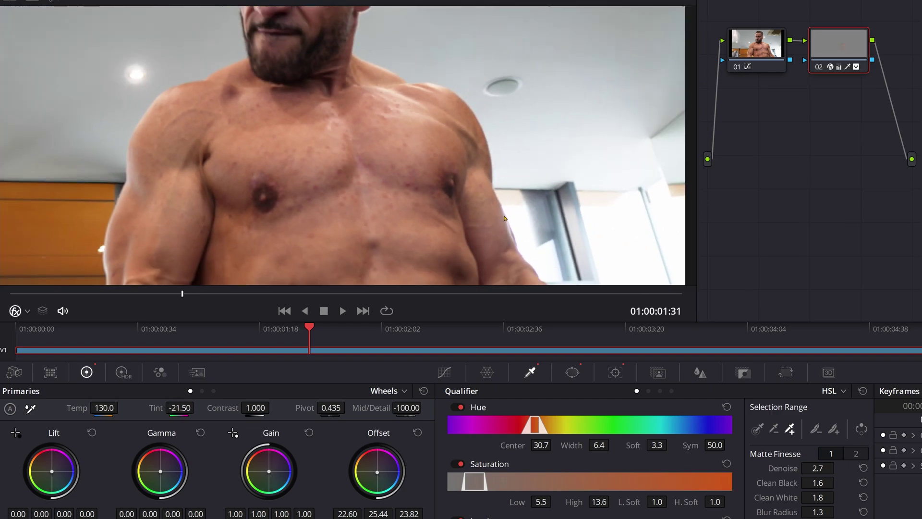
scroll(504, 218, down, 4)
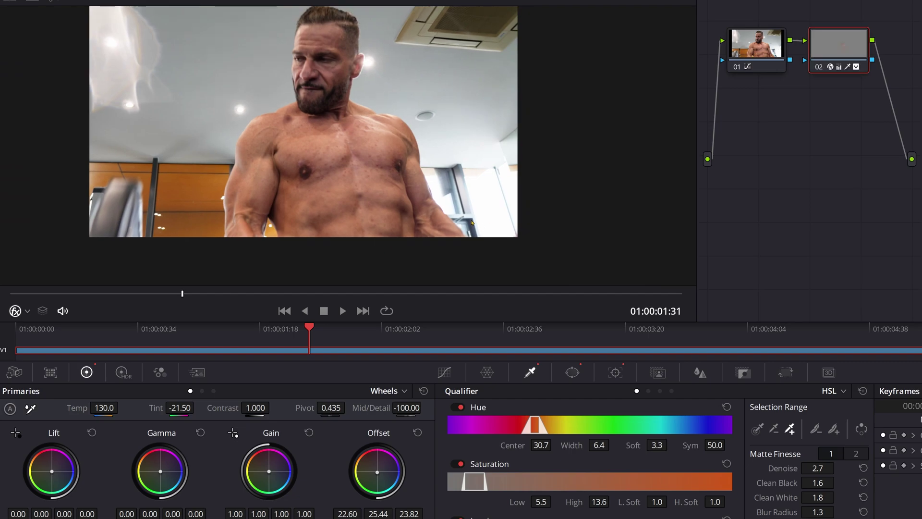
scroll(470, 216, down, 1)
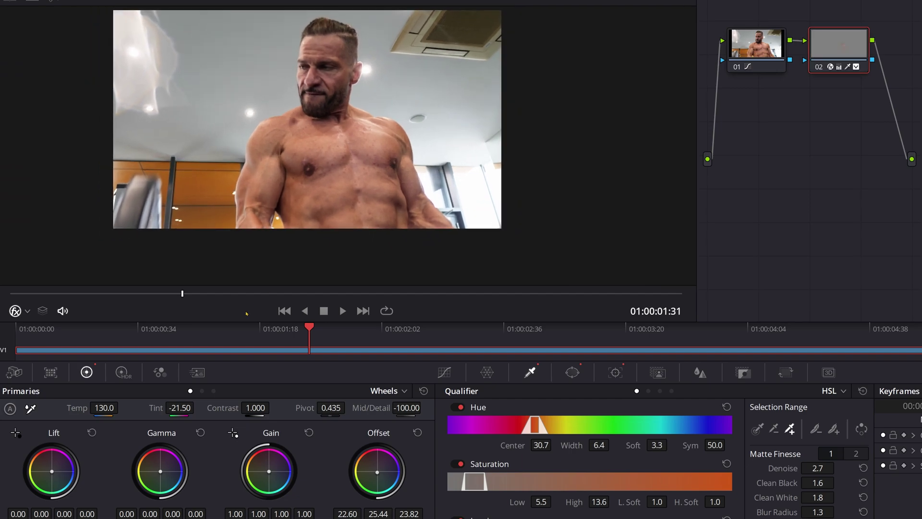
drag(182, 293, 10, 294)
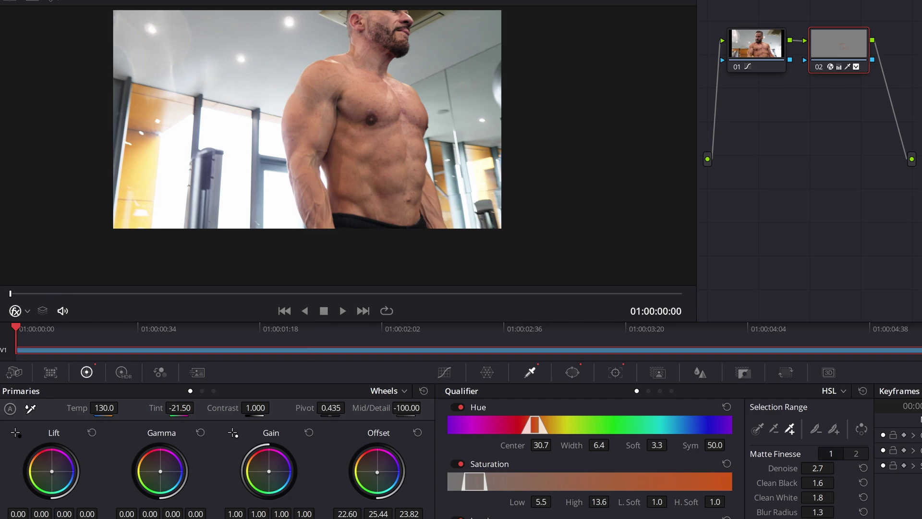
key(space)
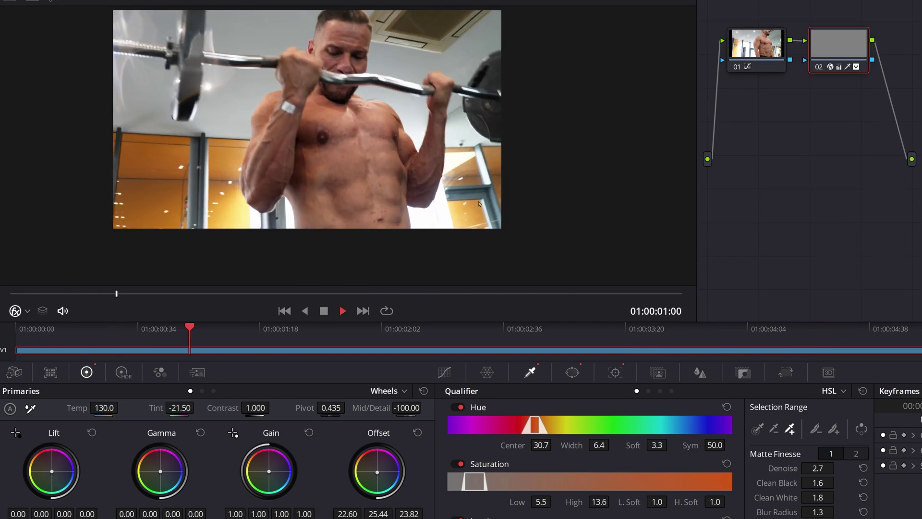
key(space)
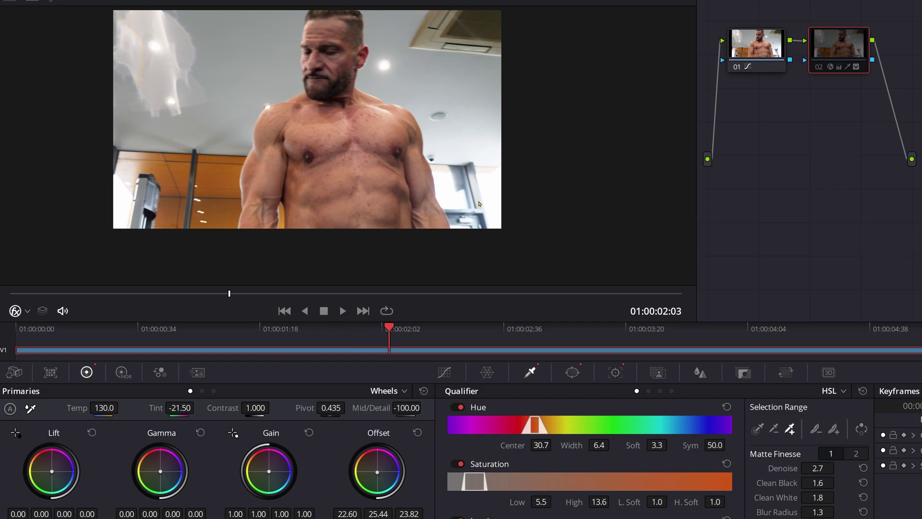